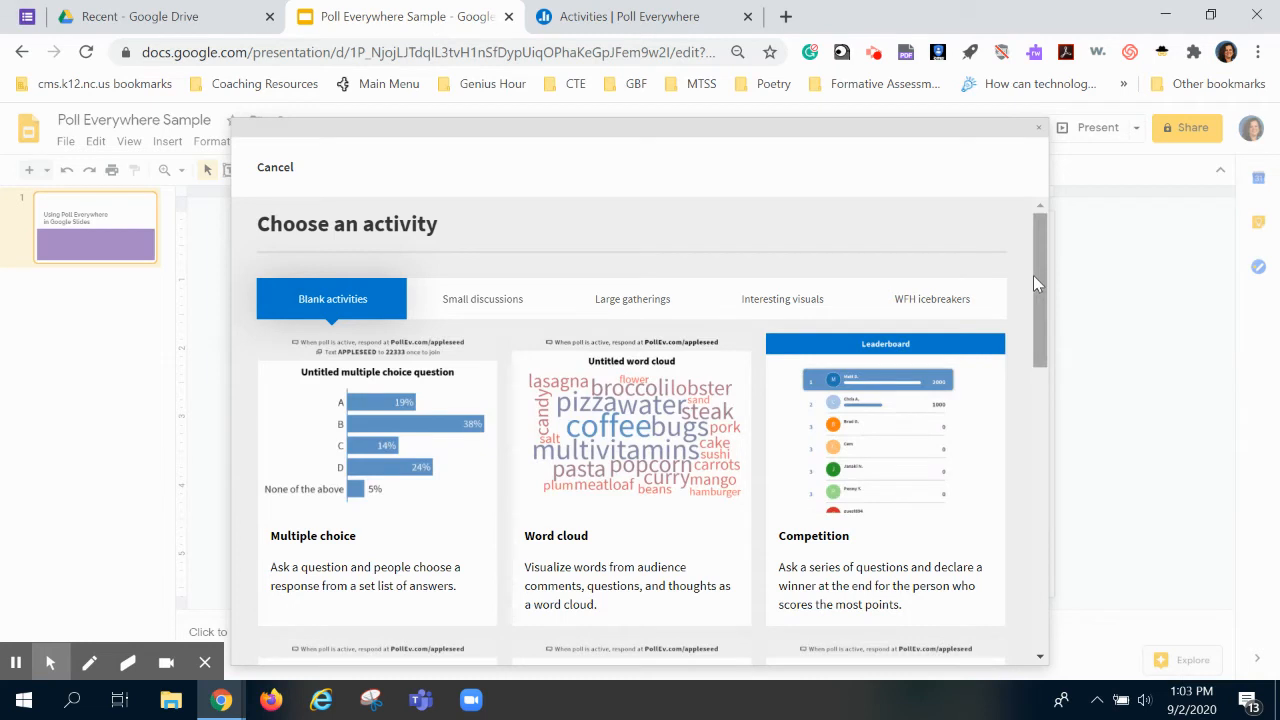
Step: Browse the Small discussions, Large gatherings, Interesting visuals and WFH icebreakers templates, then create a blank Word cloud
{"action": "mouse_move", "coordinate": [1035, 276]}
{"action": "left_mouse_down"}
{"action": "mouse_move", "coordinate": [1035, 292]}
{"action": "mouse_move", "coordinate": [1035, 276]}
{"action": "left_mouse_up"}
{"action": "left_click", "coordinate": [482, 300]}
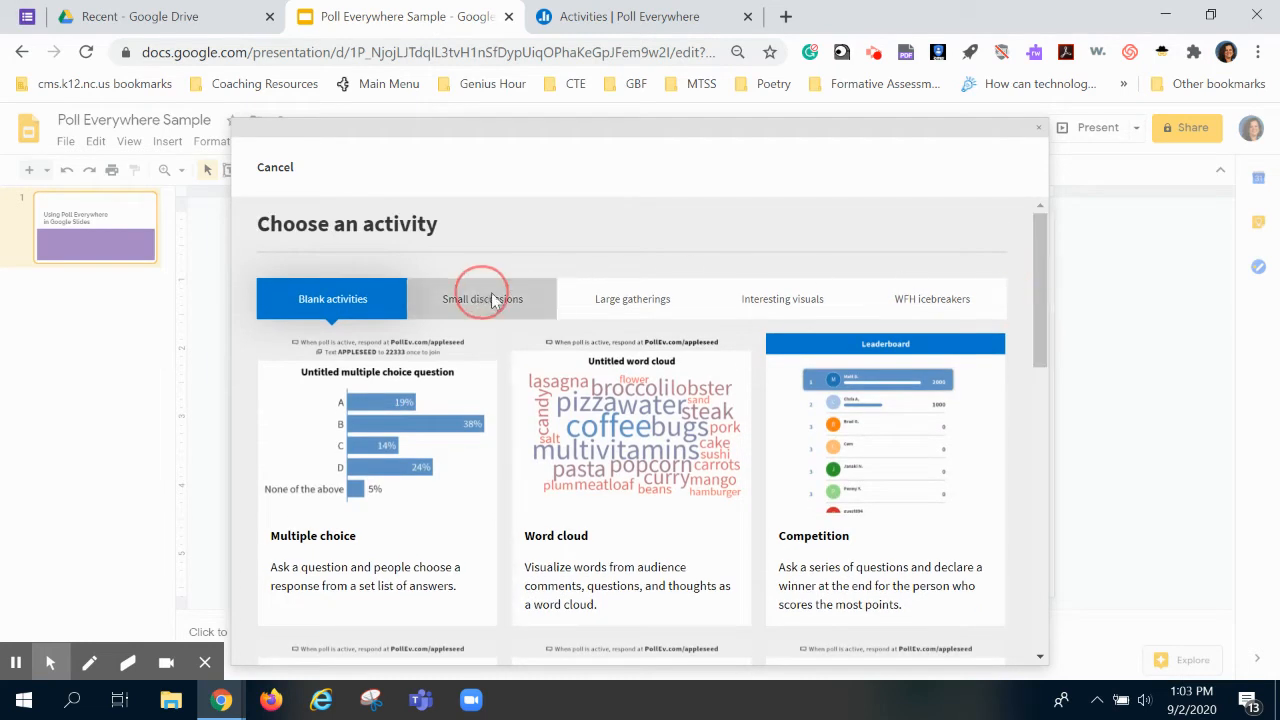
{"action": "left_click", "coordinate": [658, 305]}
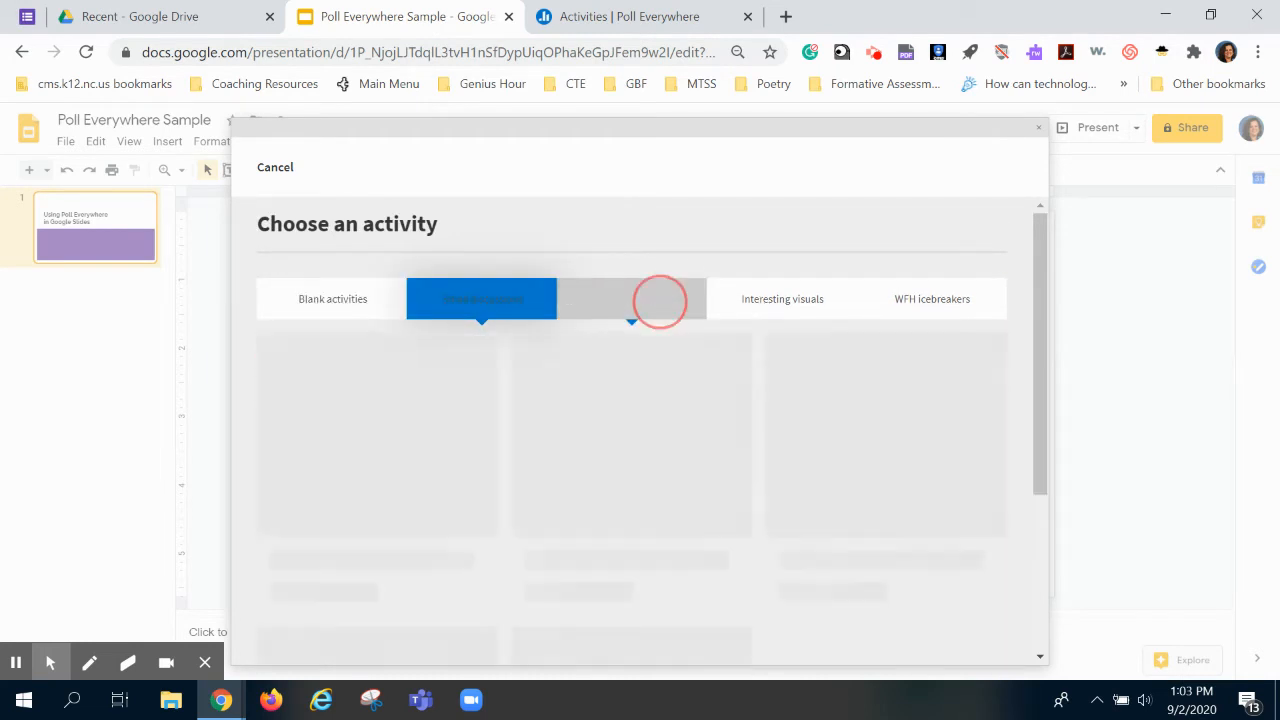
{"action": "left_click", "coordinate": [723, 300]}
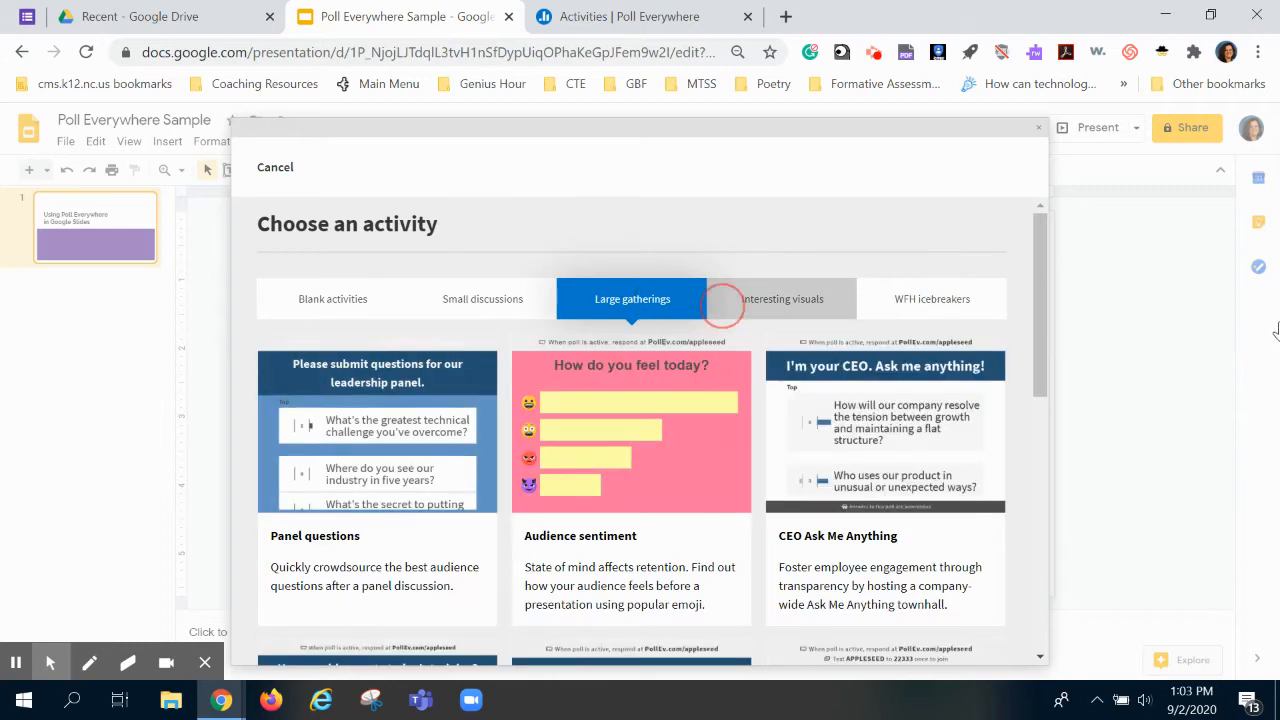
{"action": "left_click", "coordinate": [898, 302]}
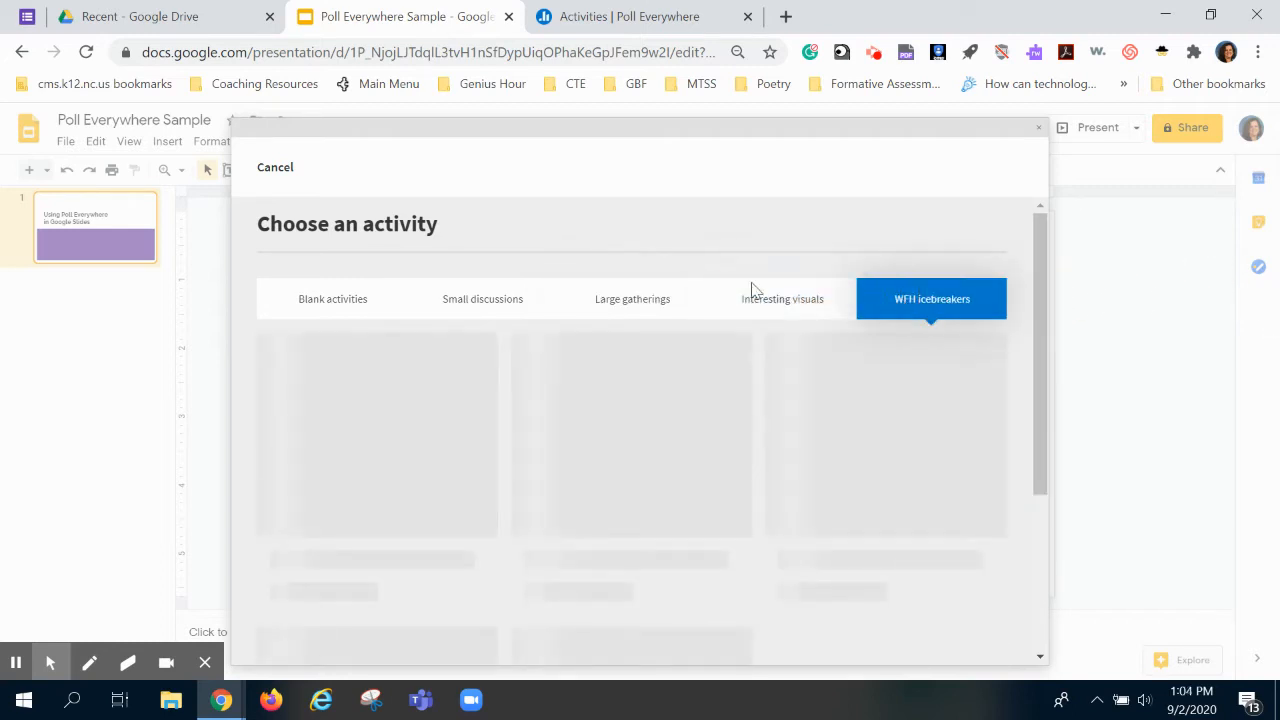
{"action": "left_click", "coordinate": [335, 305]}
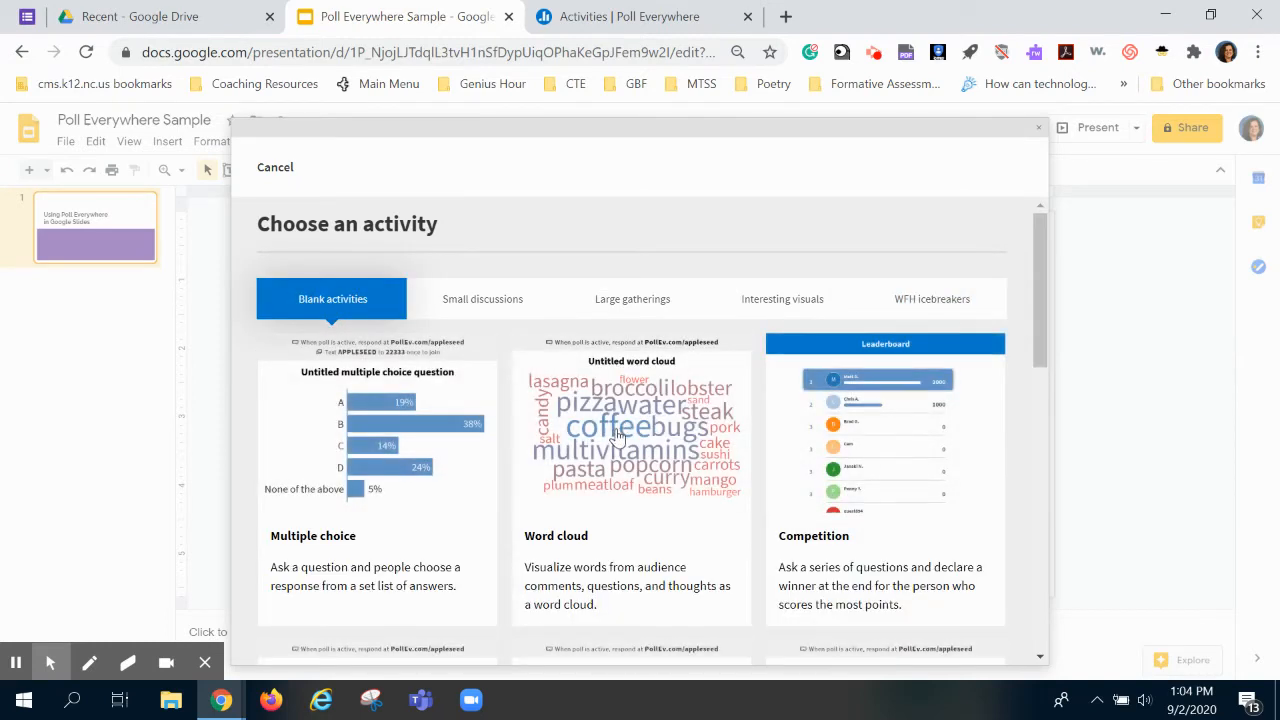
{"action": "left_click", "coordinate": [625, 428]}
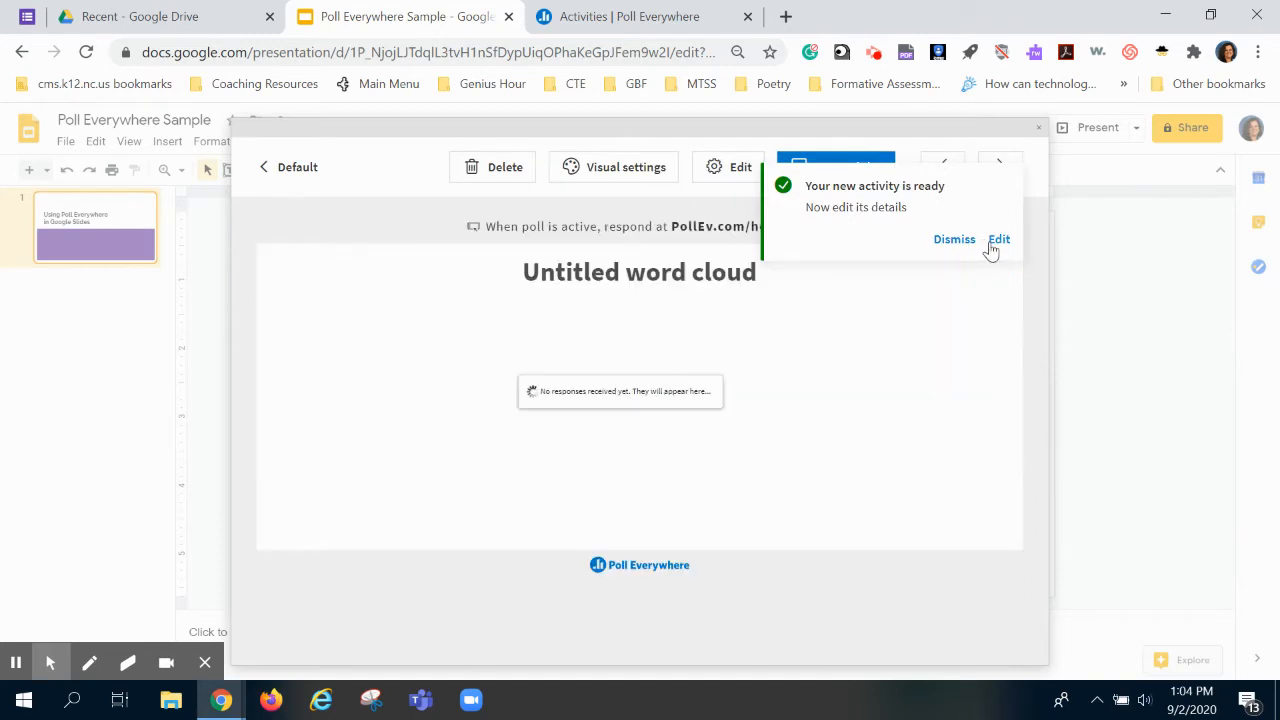
Step: Change the word cloud's title to 'What's your favorite color?' and collapse the response settings
{"action": "left_click", "coordinate": [999, 241]}
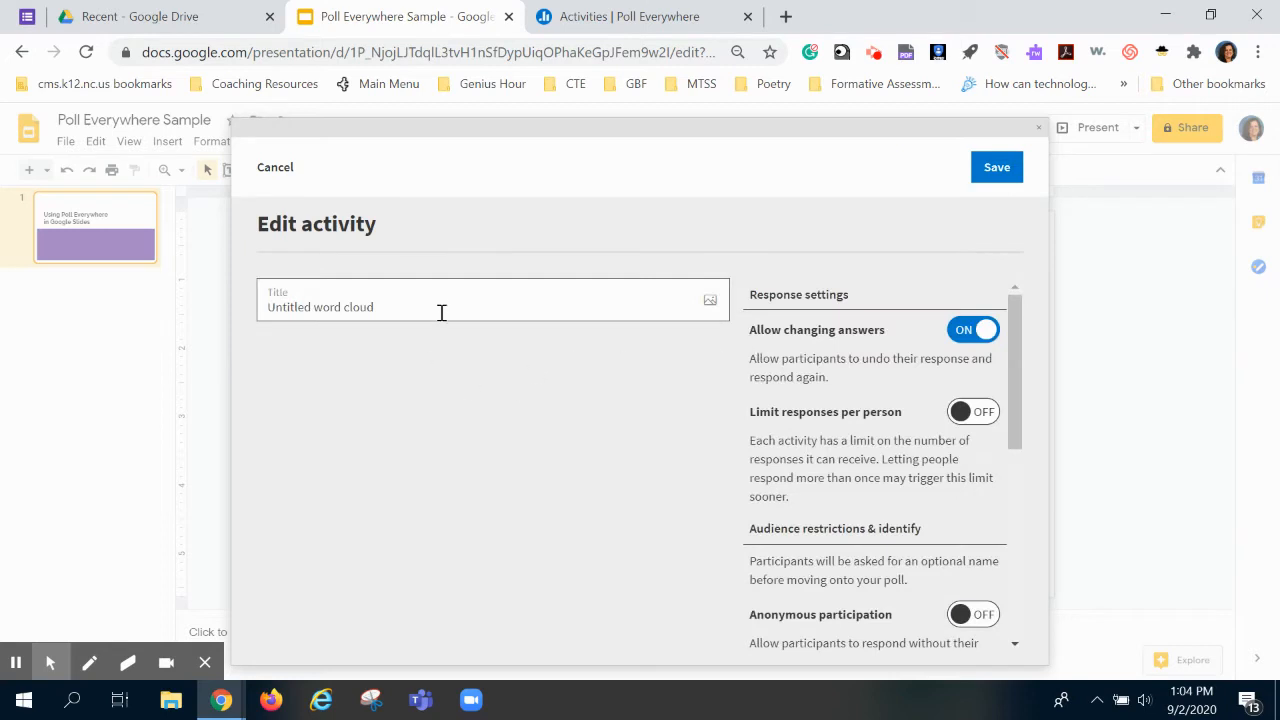
{"action": "left_click_drag", "start_coordinate": [418, 305], "coordinate": [271, 282]}
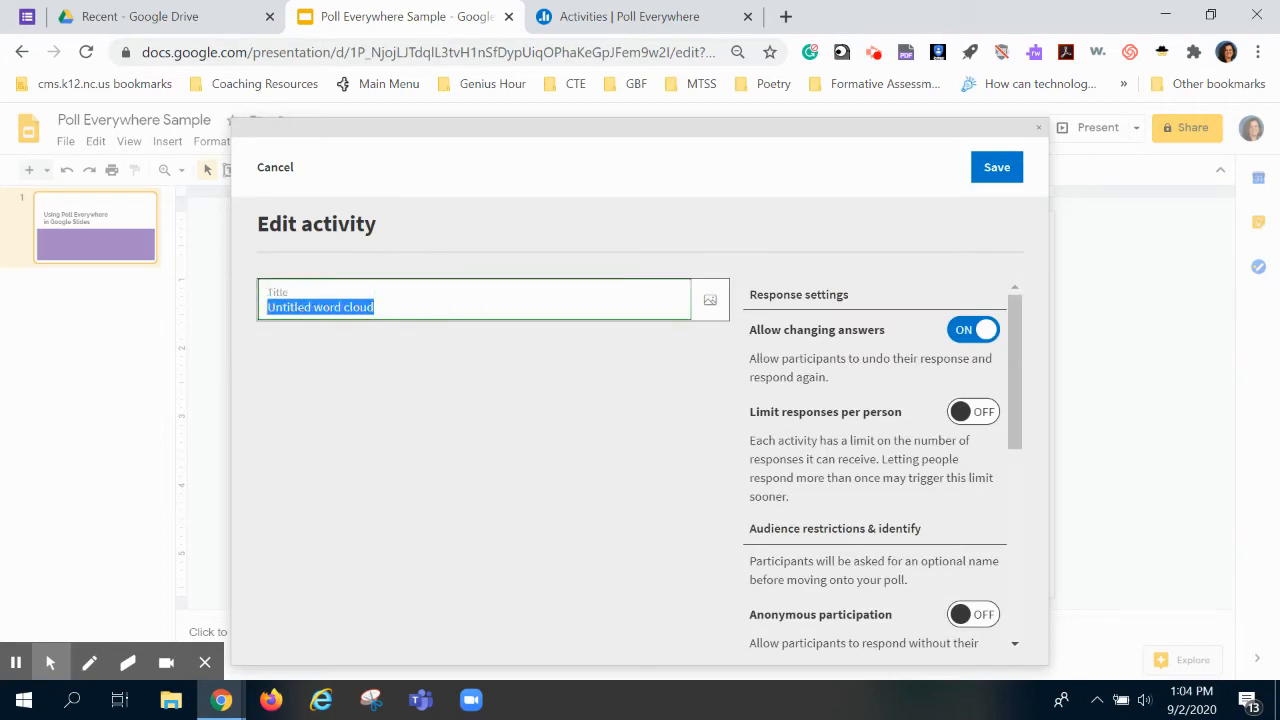
{"action": "type", "text": "What's your favorite color?"}
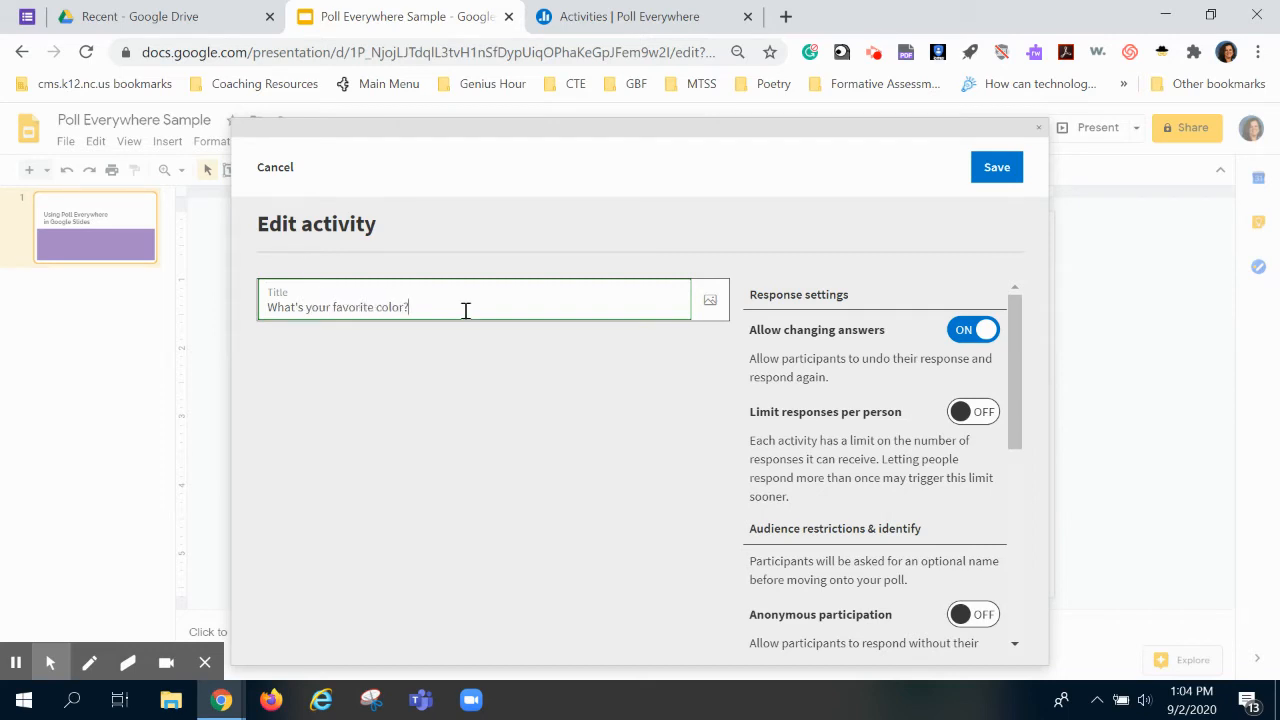
{"action": "left_click_drag", "start_coordinate": [1015, 365], "coordinate": [1017, 499]}
{"action": "left_click", "coordinate": [972, 330]}
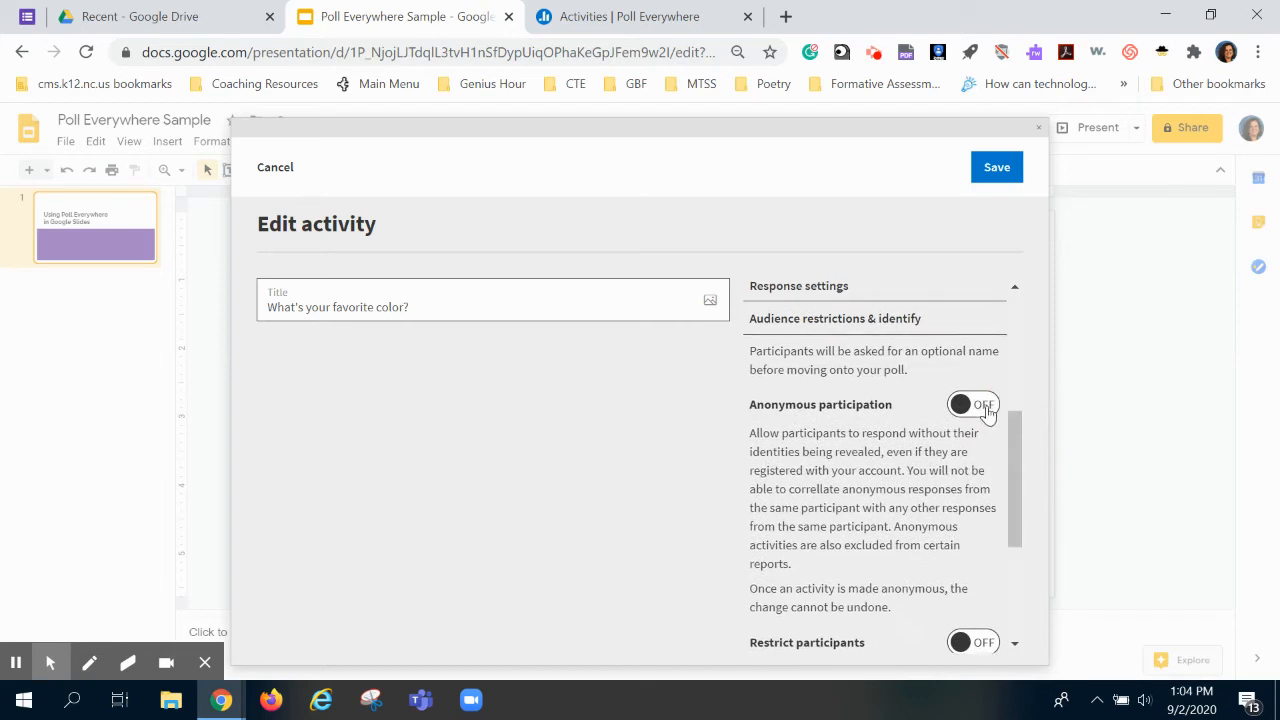
Step: Turn on Anonymous participation and Text messaging responses, then save the word cloud activity
{"action": "left_click", "coordinate": [985, 406]}
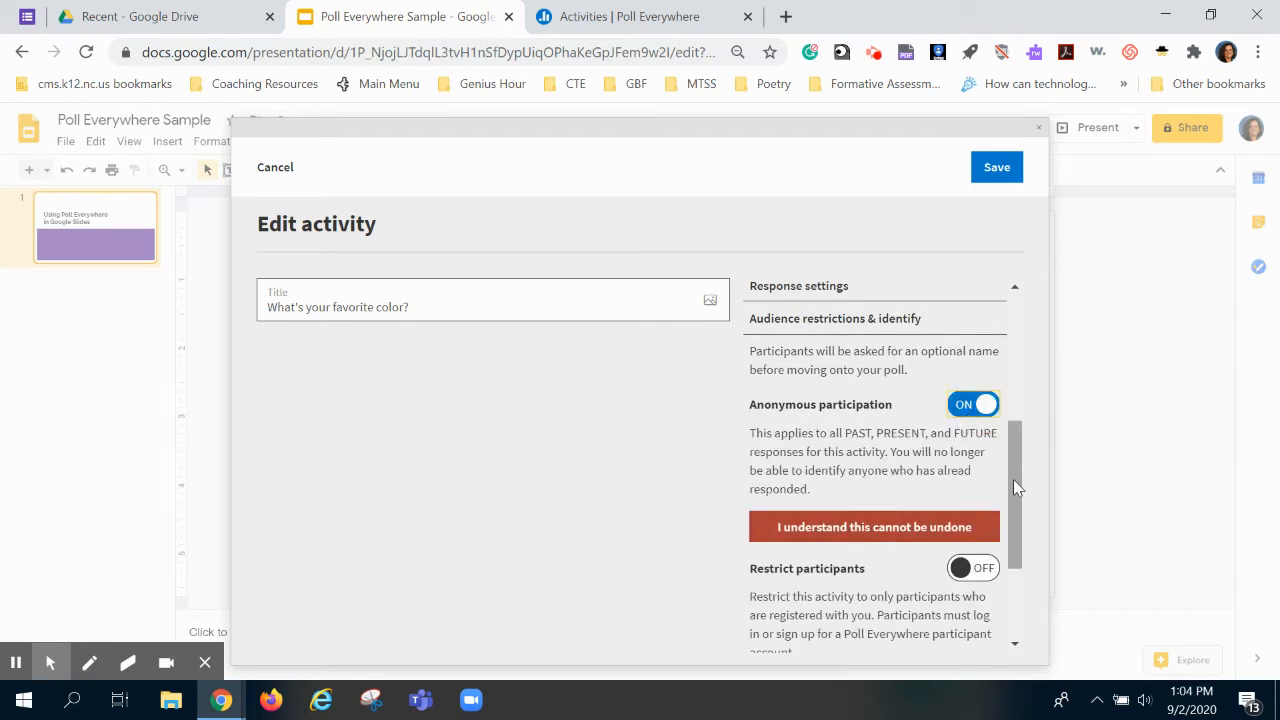
{"action": "left_click_drag", "start_coordinate": [1022, 478], "coordinate": [1049, 577]}
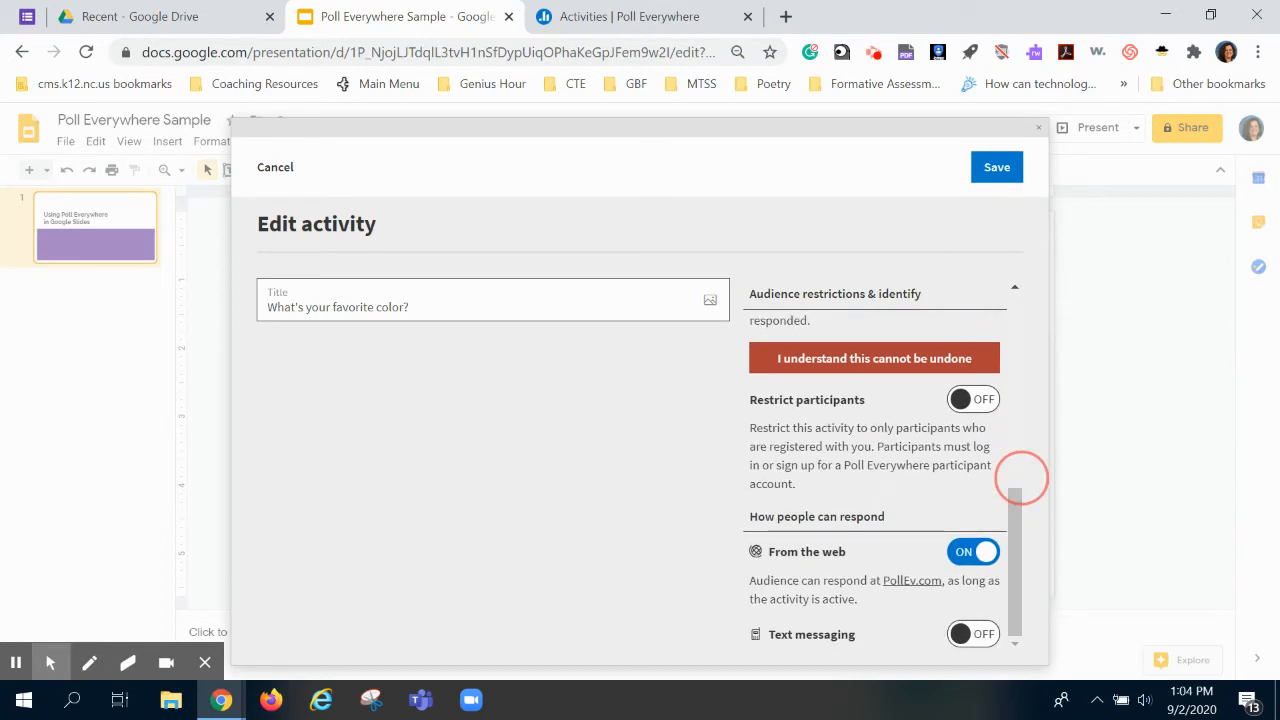
{"action": "left_click", "coordinate": [984, 637]}
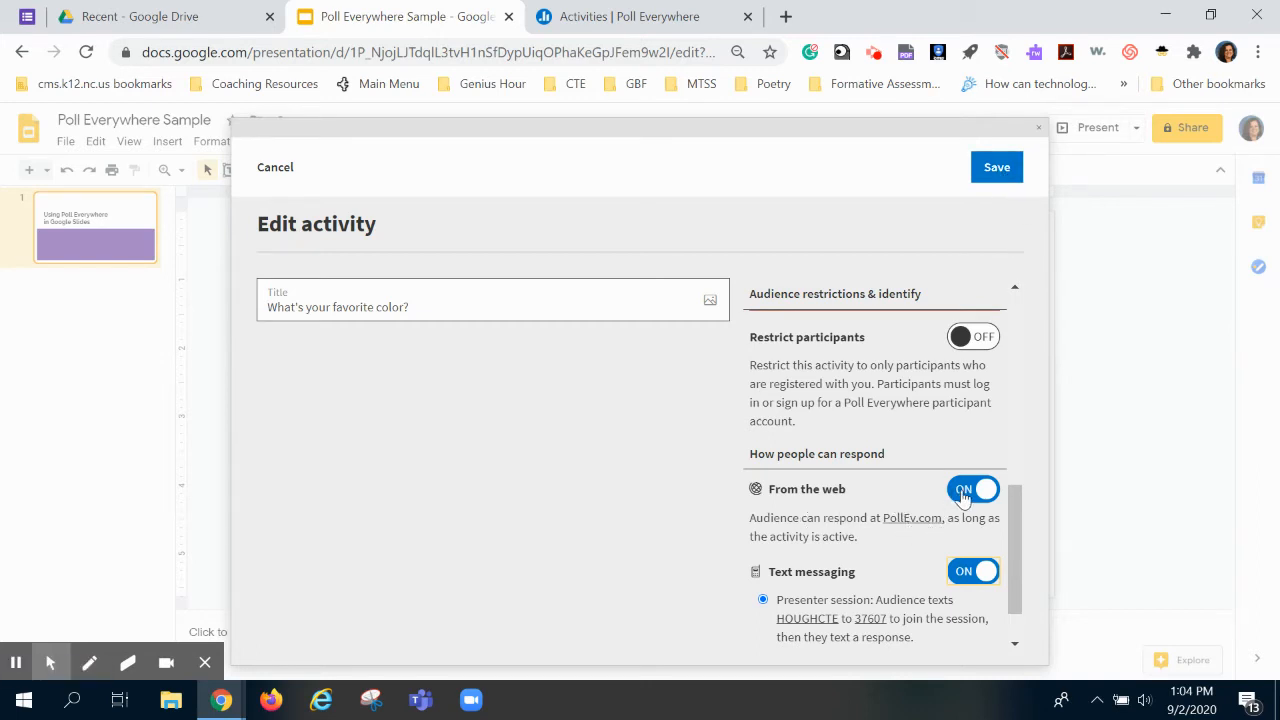
{"action": "left_click", "coordinate": [997, 171]}
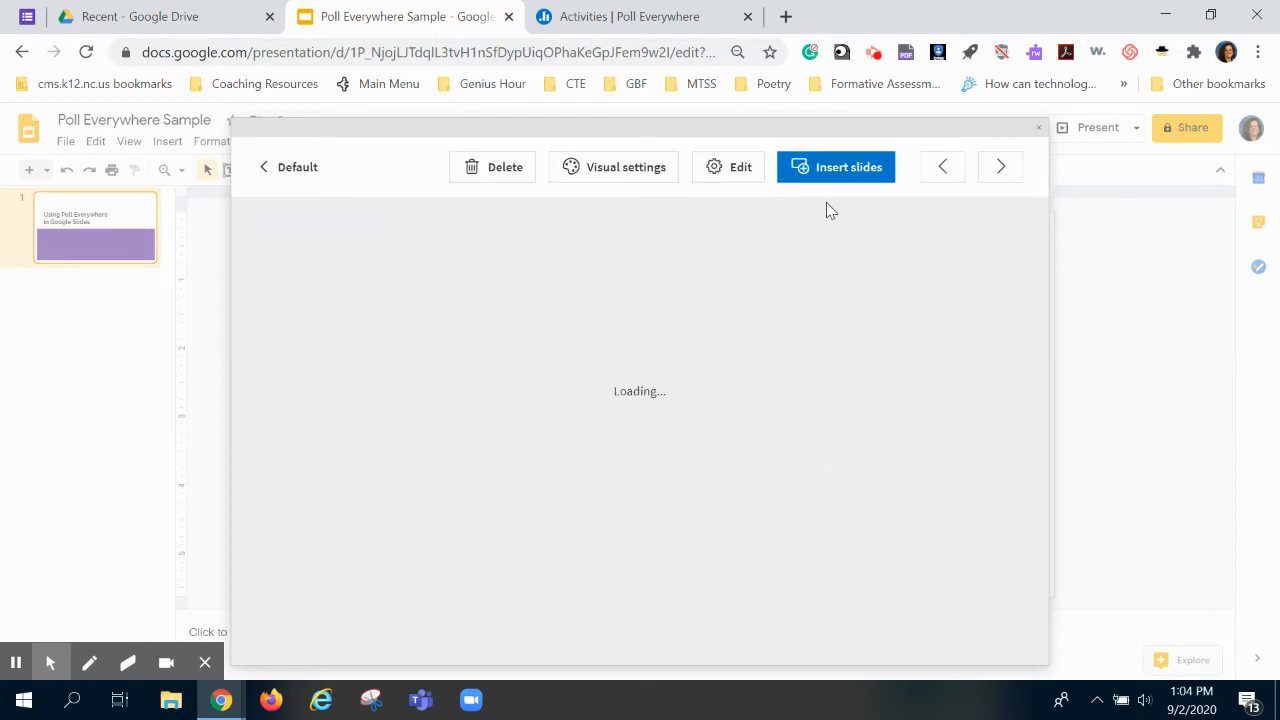
Step: Insert the favourite-colour word cloud as slide 2 and start presenting it
{"action": "left_click", "coordinate": [849, 170]}
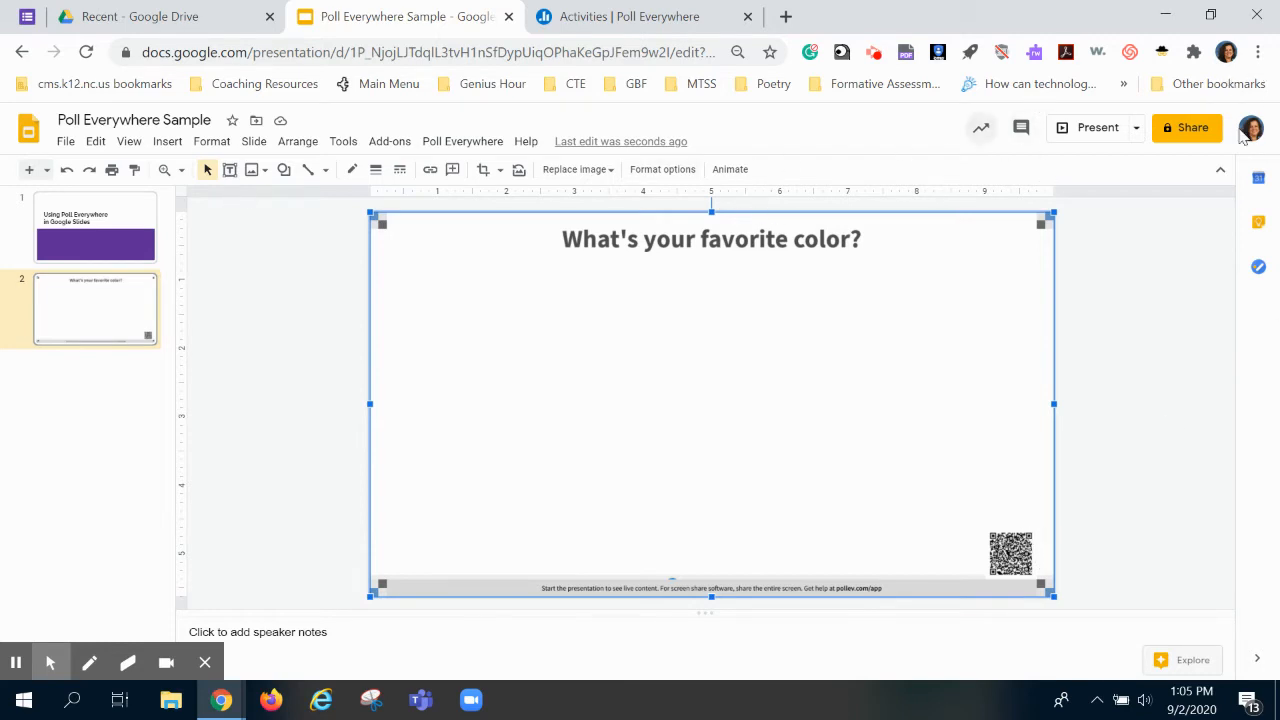
{"action": "left_click", "coordinate": [1098, 128]}
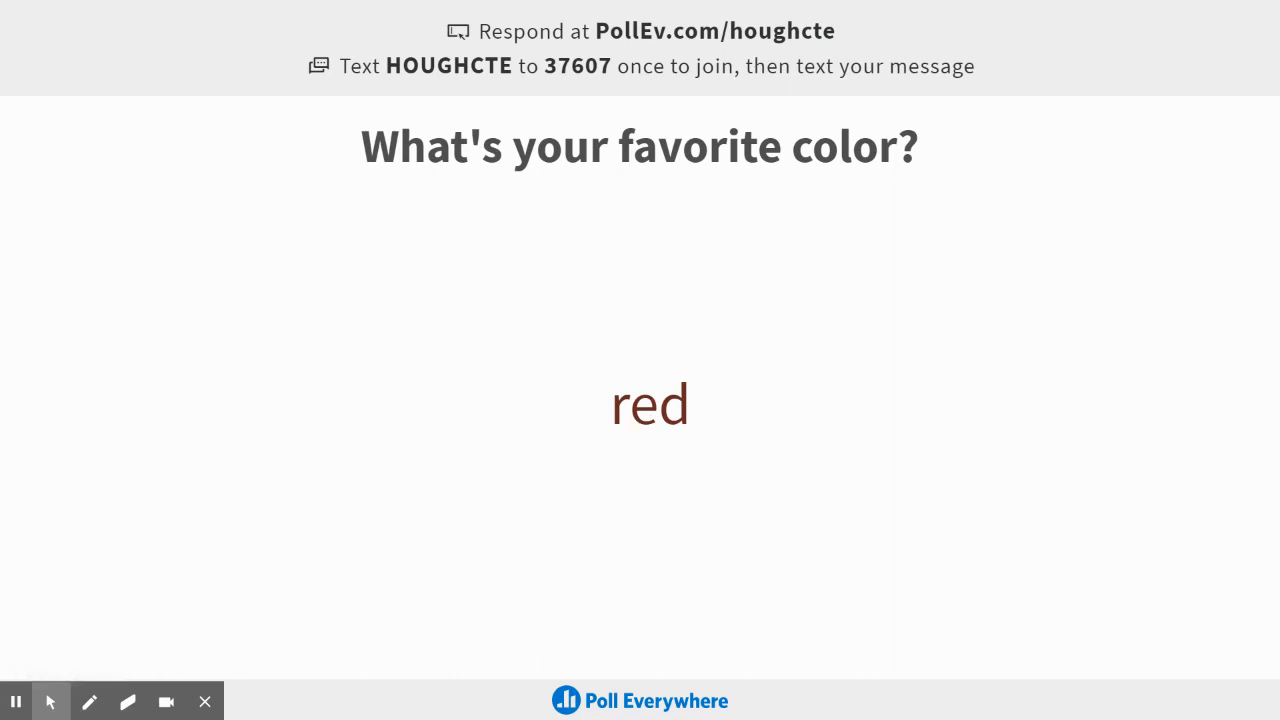
Step: Exit full screen once the live word cloud shows the response 'red'
{"action": "key", "text": "Escape"}
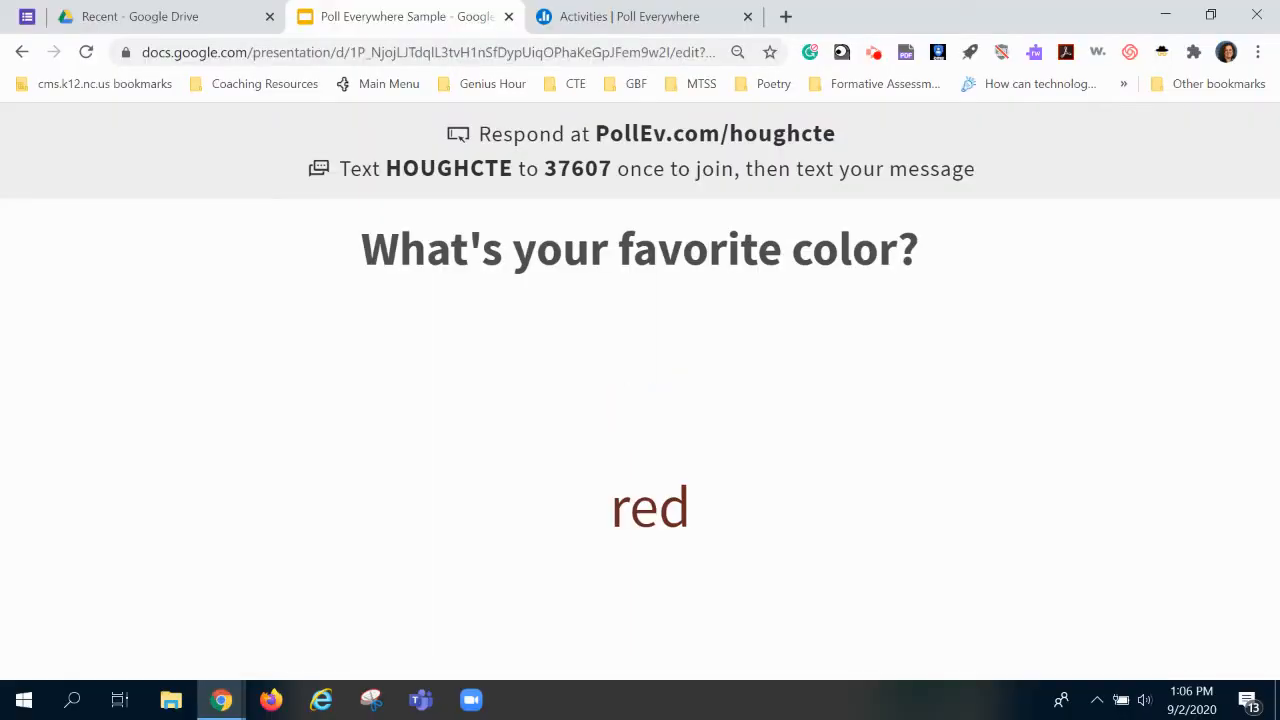
Step: Reload the Poll Everywhere activities list to confirm the colour poll is active with 1 response
{"action": "left_click", "coordinate": [627, 18]}
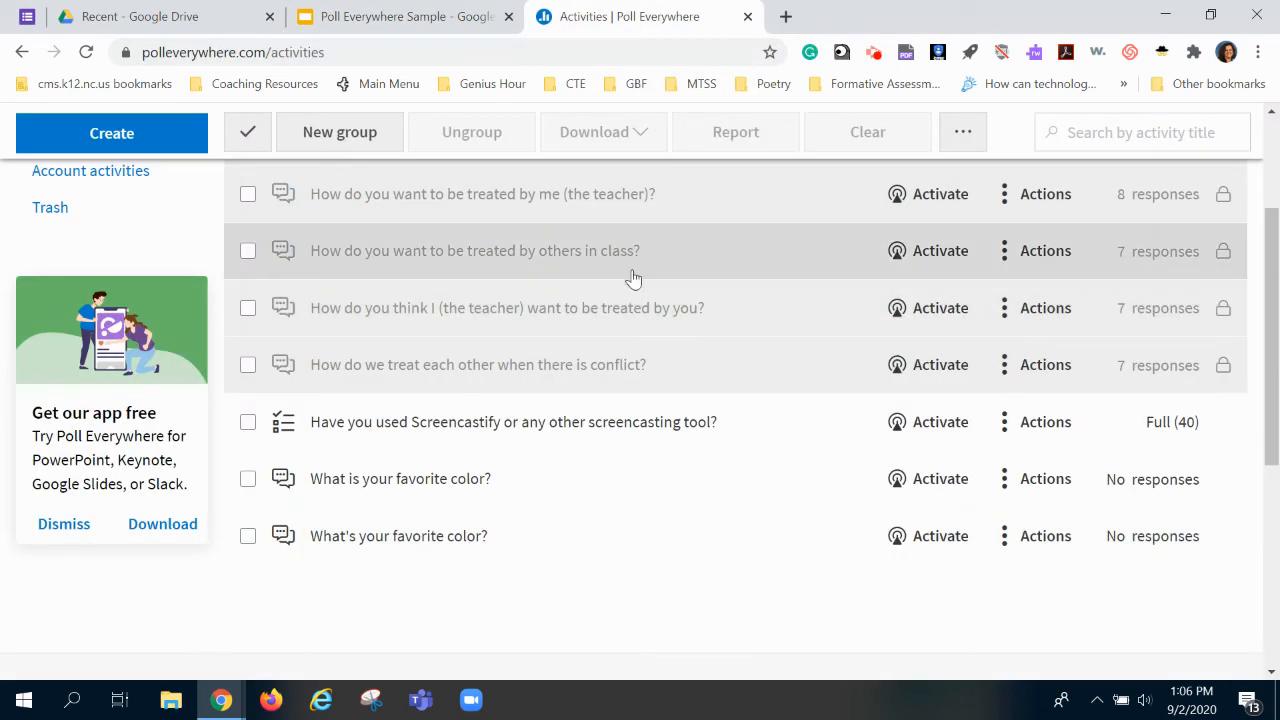
{"action": "scroll", "coordinate": [666, 490], "scroll_direction": "up", "scroll_amount": 3}
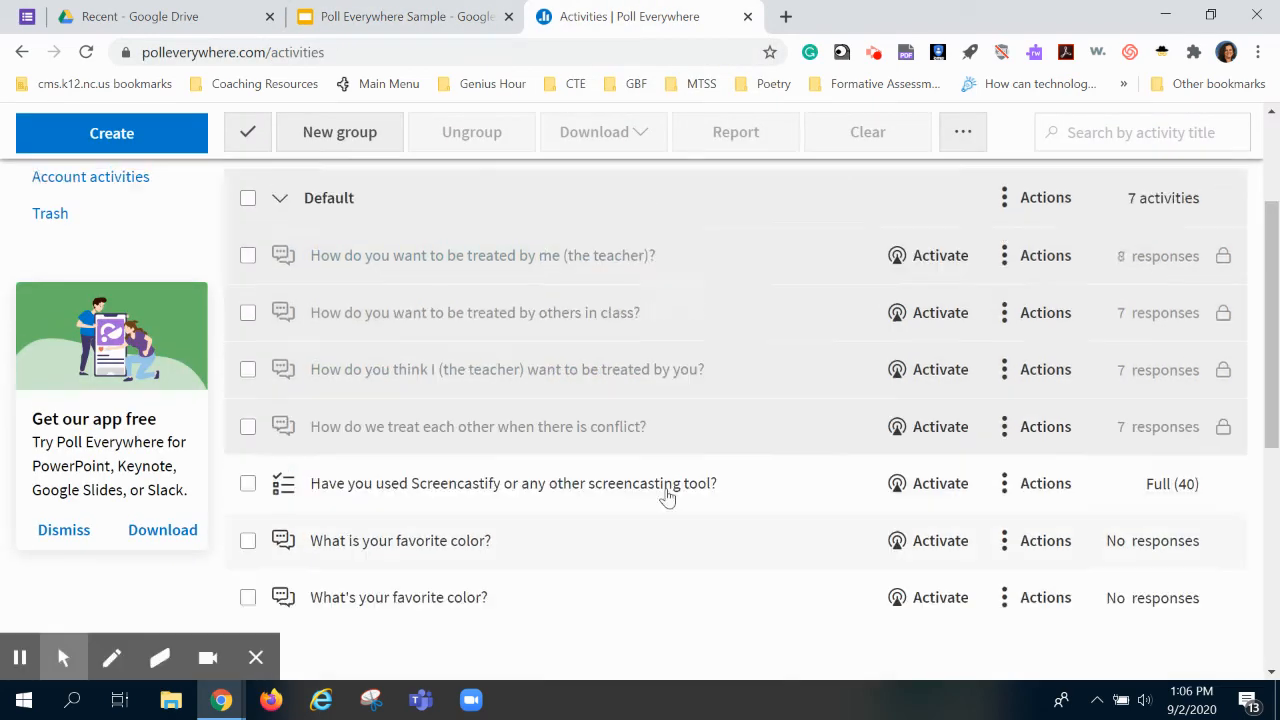
{"action": "scroll", "coordinate": [666, 490], "scroll_direction": "down", "scroll_amount": 3}
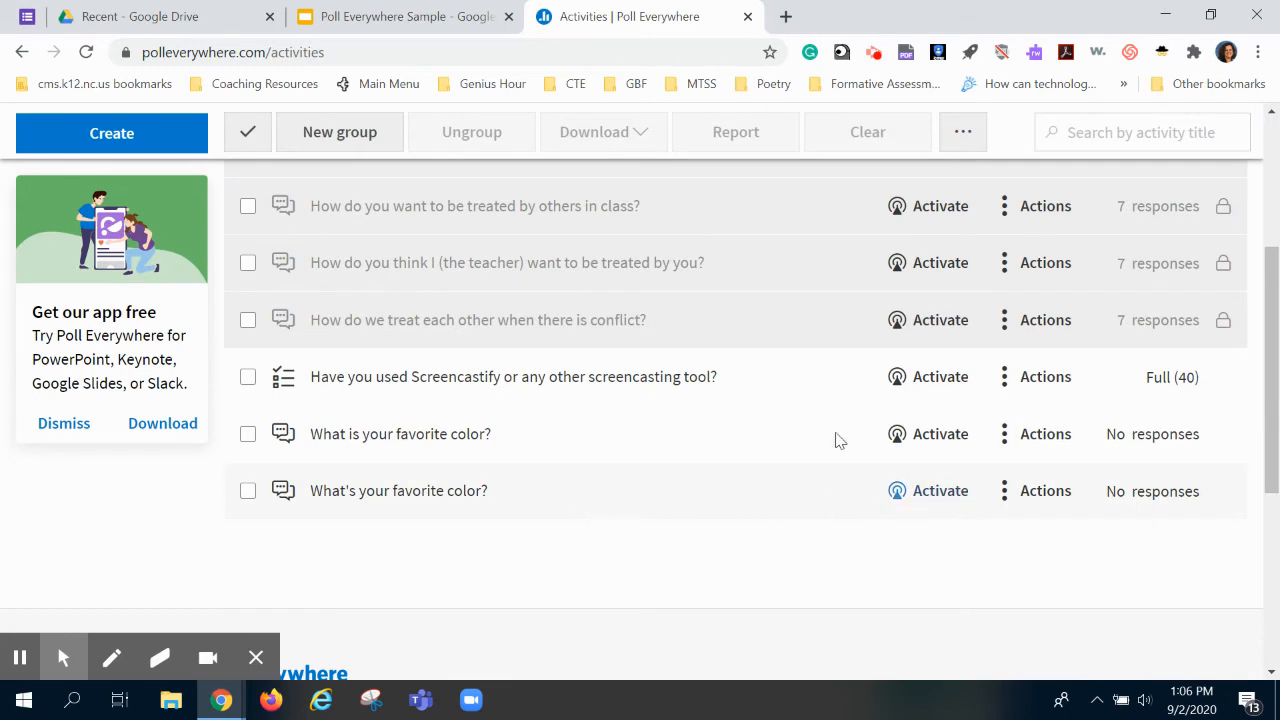
{"action": "scroll", "coordinate": [883, 516], "scroll_direction": "up", "scroll_amount": 1}
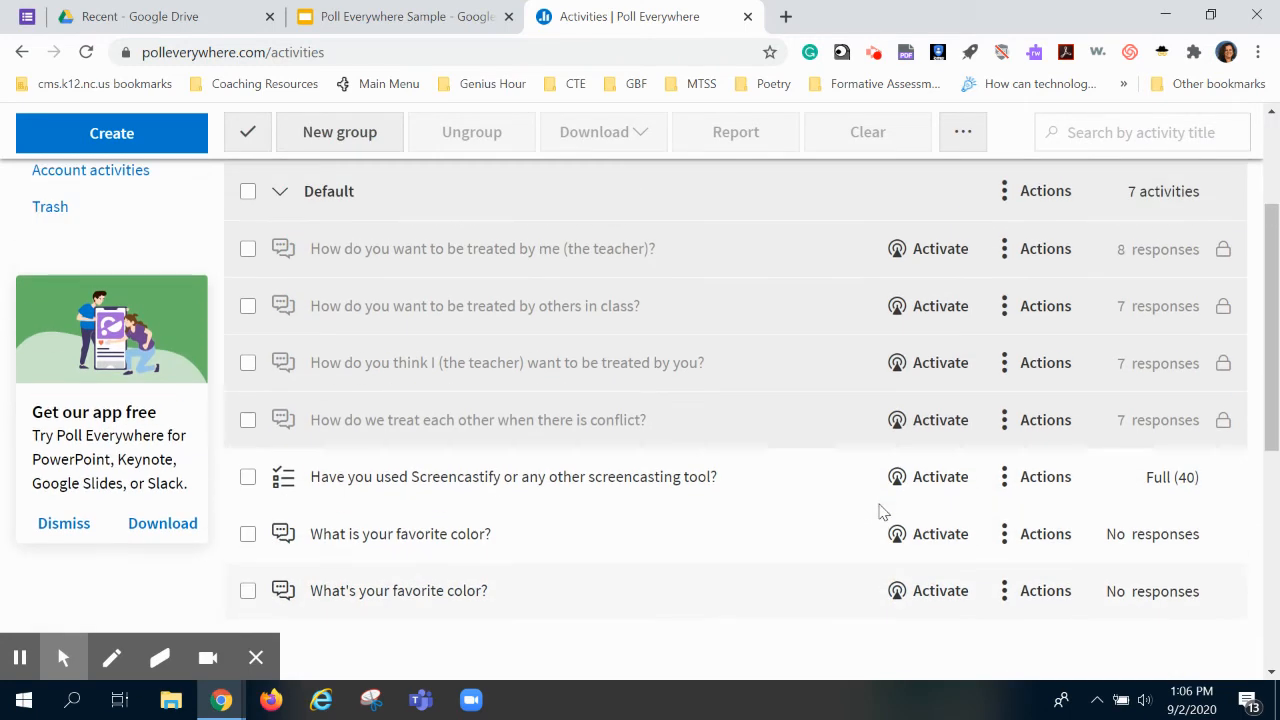
{"action": "scroll", "coordinate": [883, 516], "scroll_direction": "up", "scroll_amount": 2}
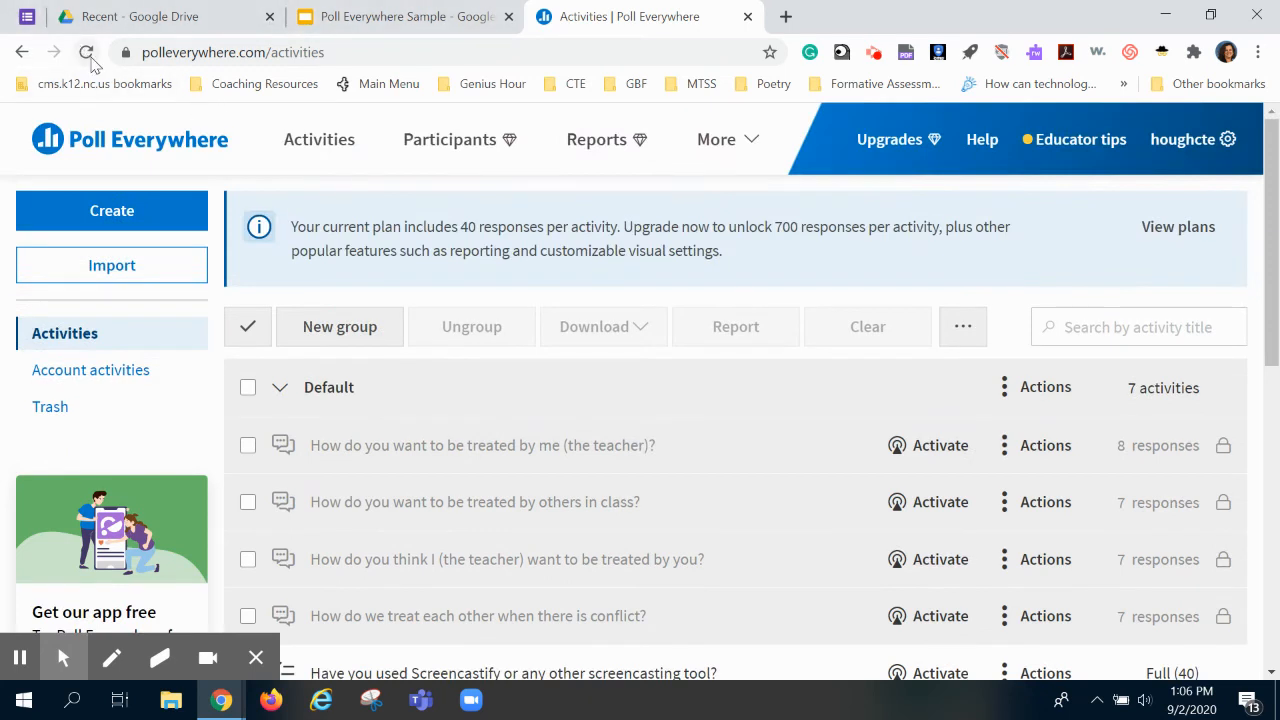
{"action": "left_click", "coordinate": [86, 52]}
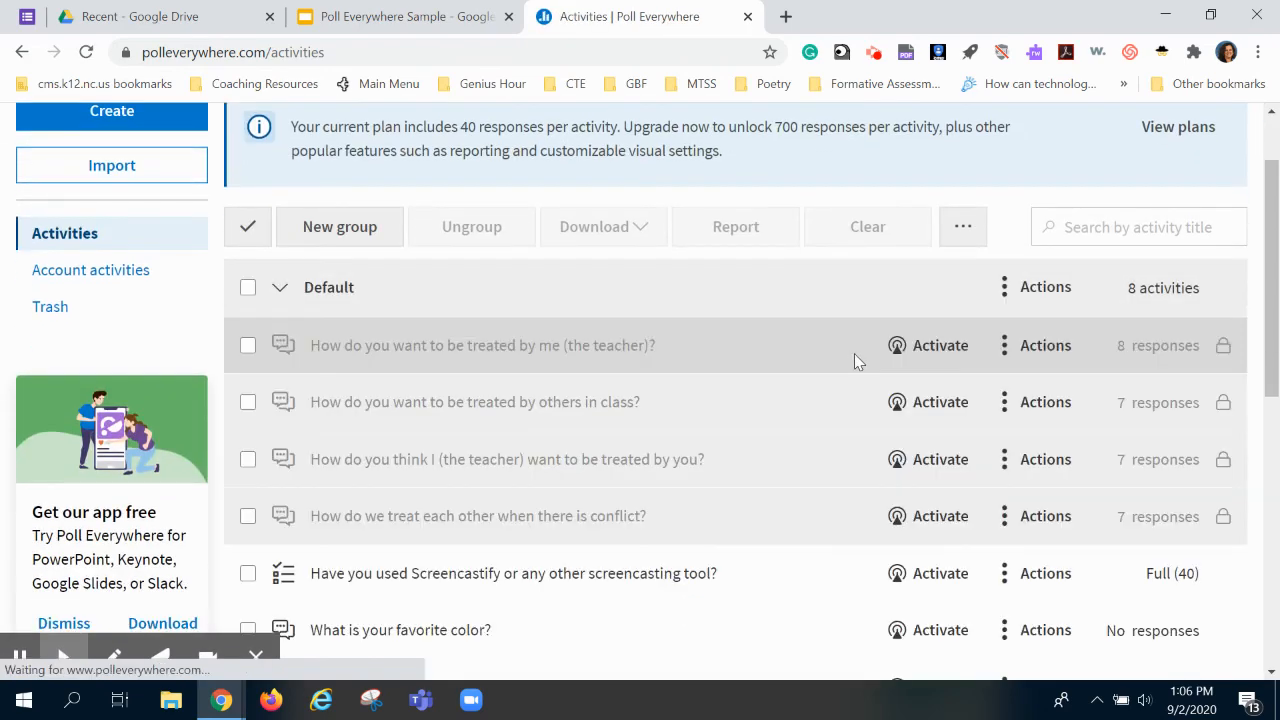
{"action": "scroll", "coordinate": [854, 353], "scroll_direction": "down", "scroll_amount": 3}
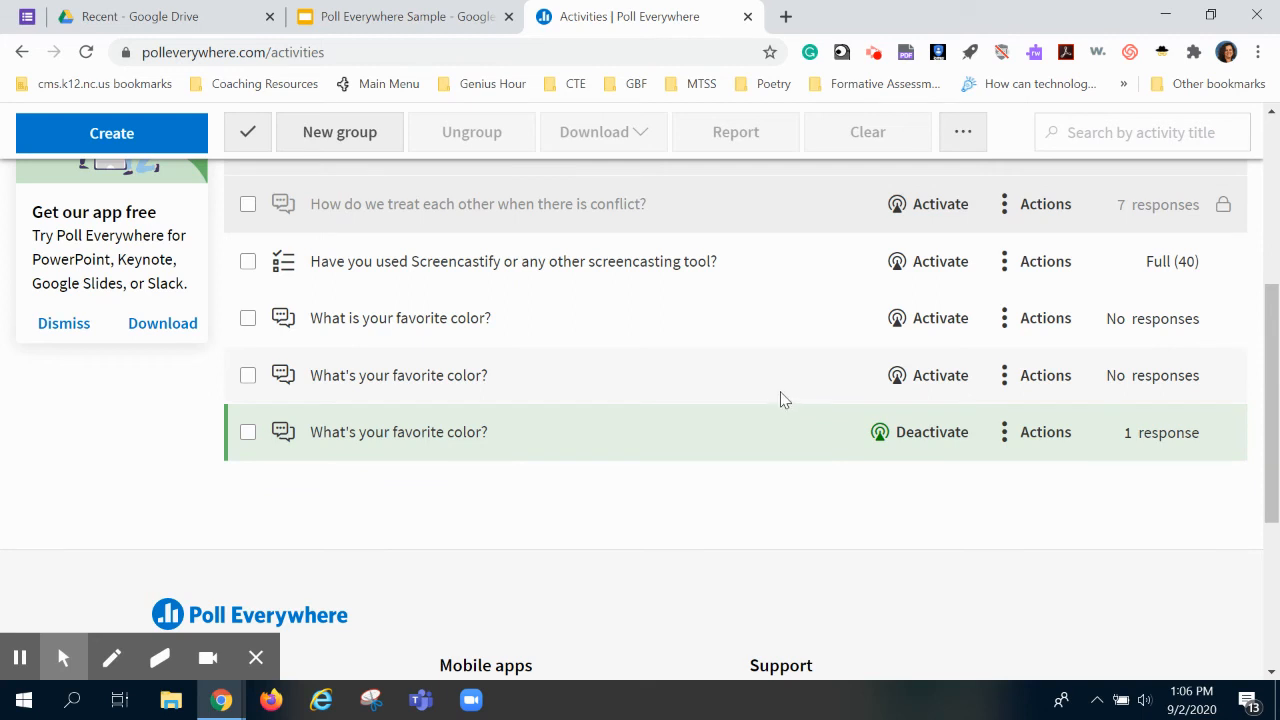
{"action": "scroll", "coordinate": [760, 405], "scroll_direction": "up", "scroll_amount": 1}
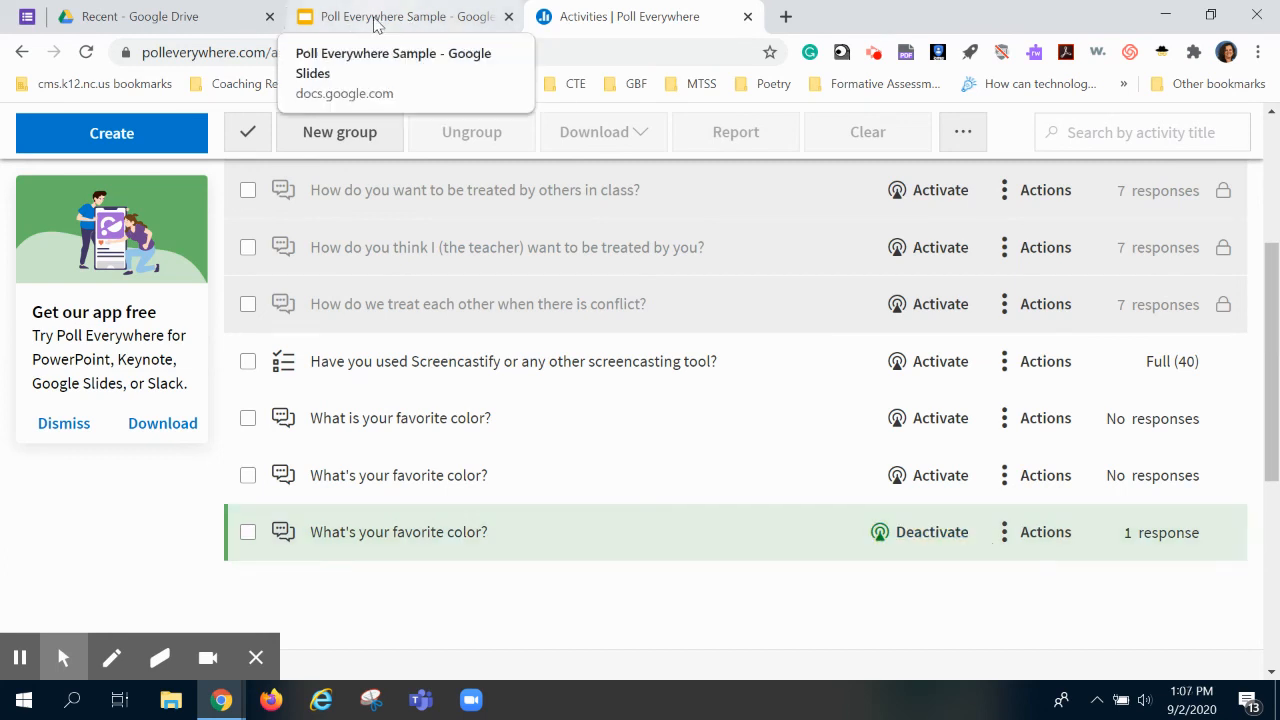
{"action": "left_click", "coordinate": [386, 22]}
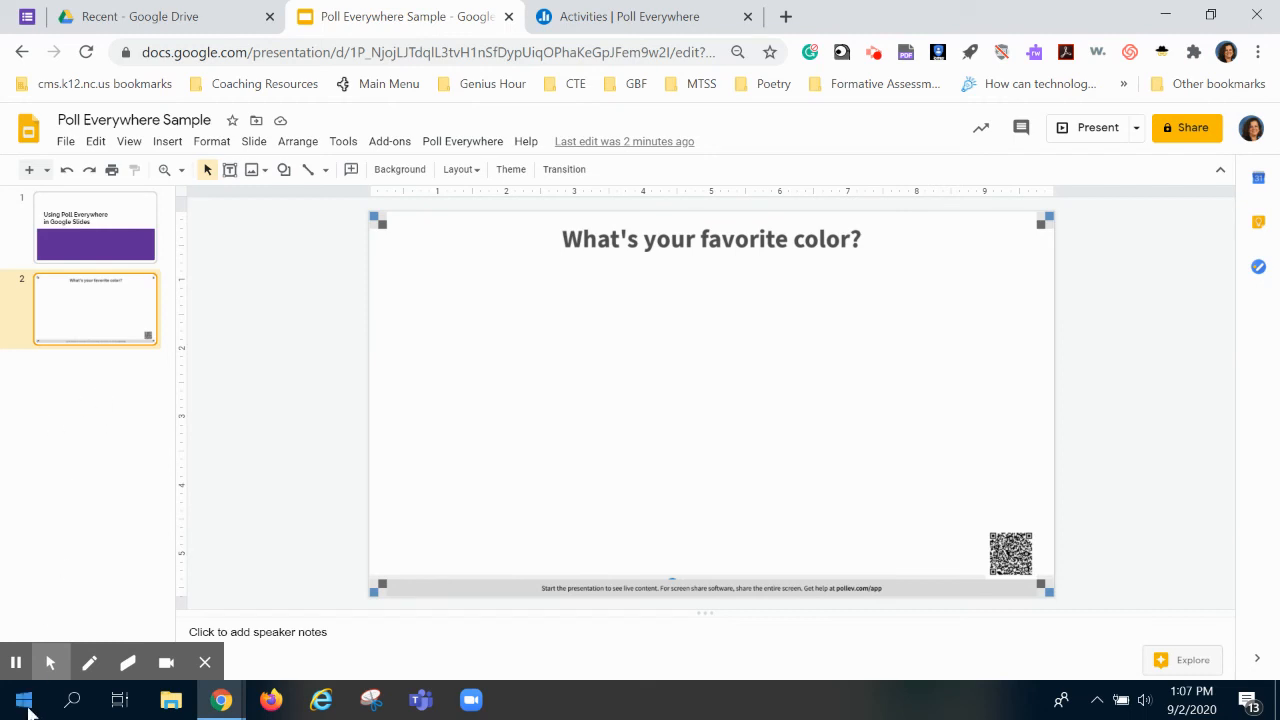
Step: Present the colour poll slide again with 'red' in the word cloud, then exit full screen
{"action": "left_click", "coordinate": [49, 662]}
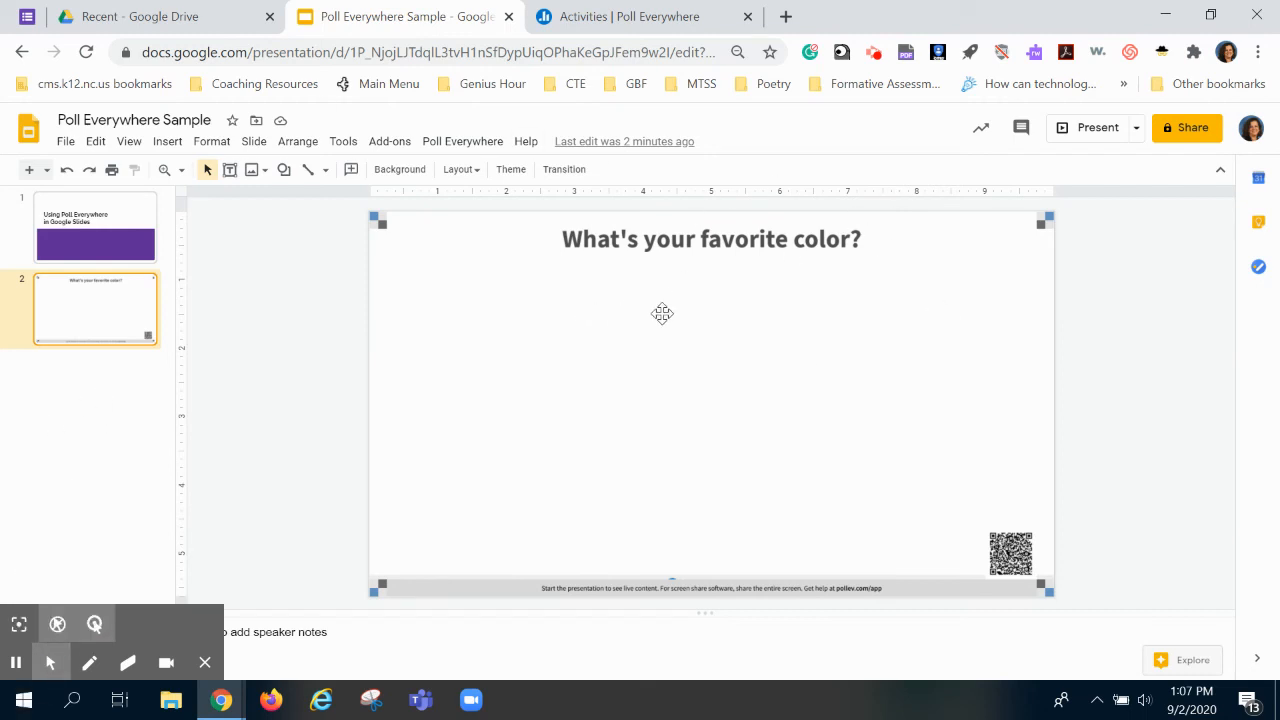
{"action": "left_click", "coordinate": [1096, 128]}
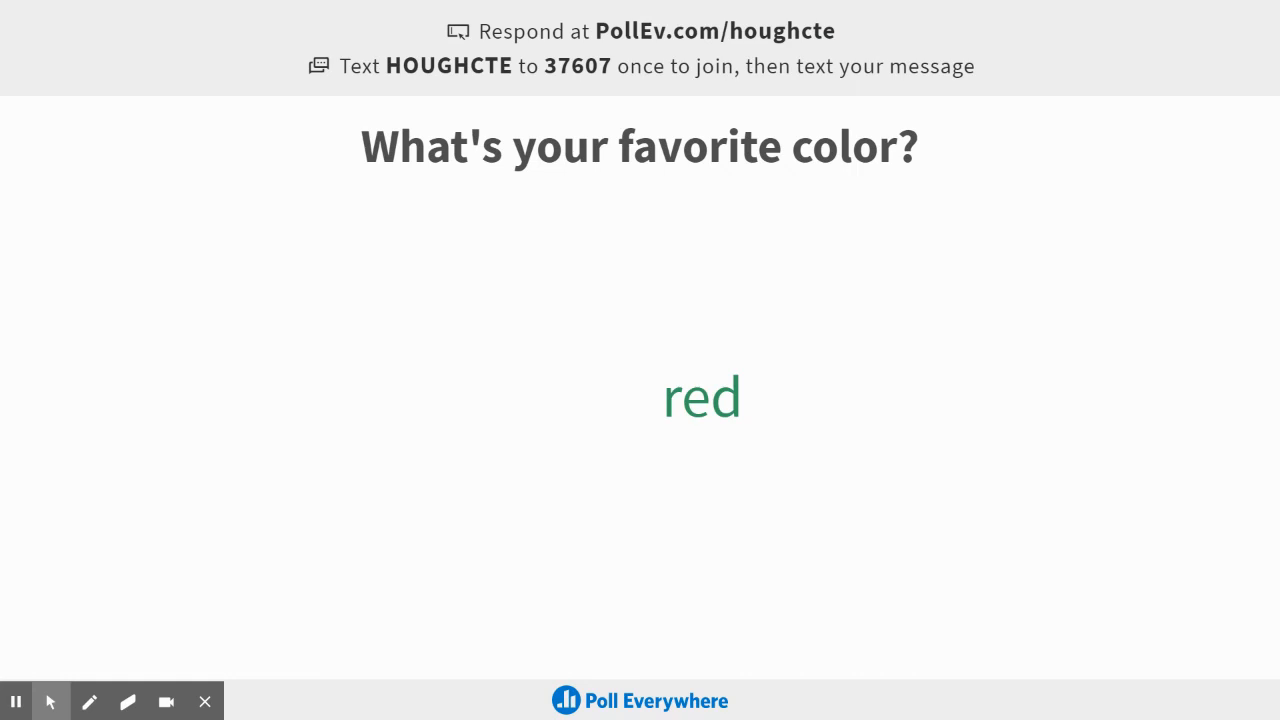
{"action": "key", "text": "Escape"}
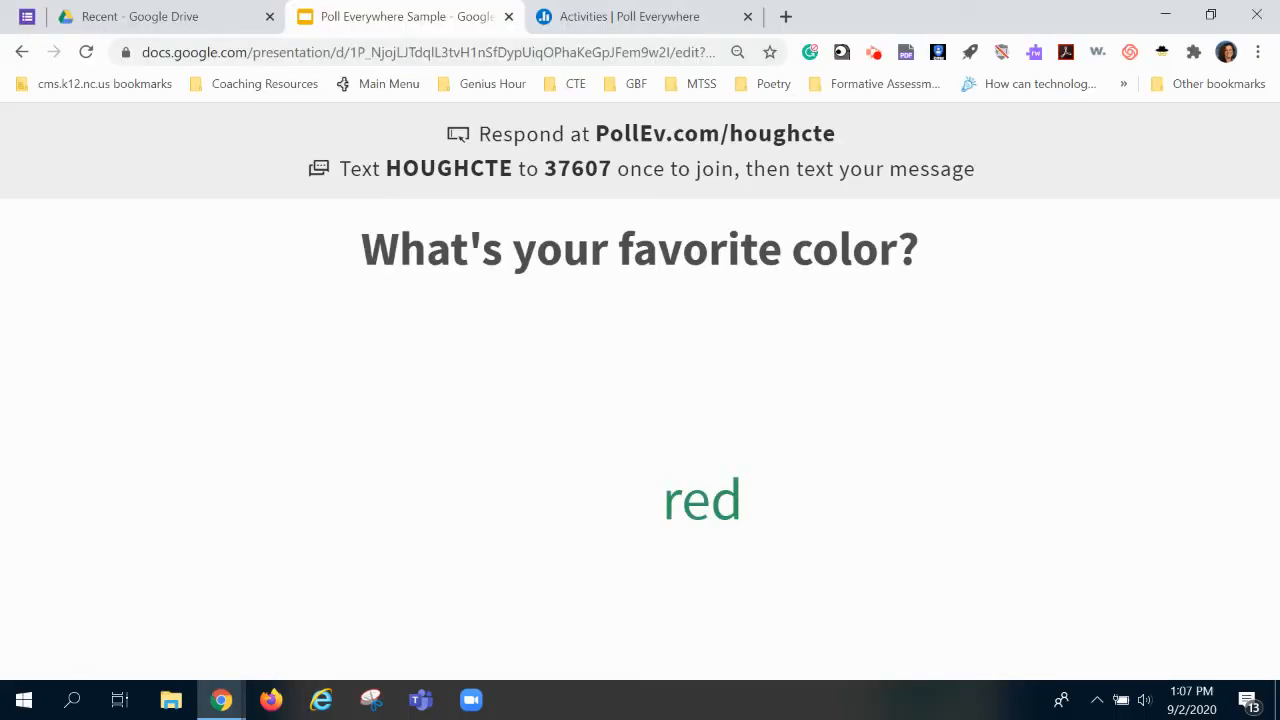